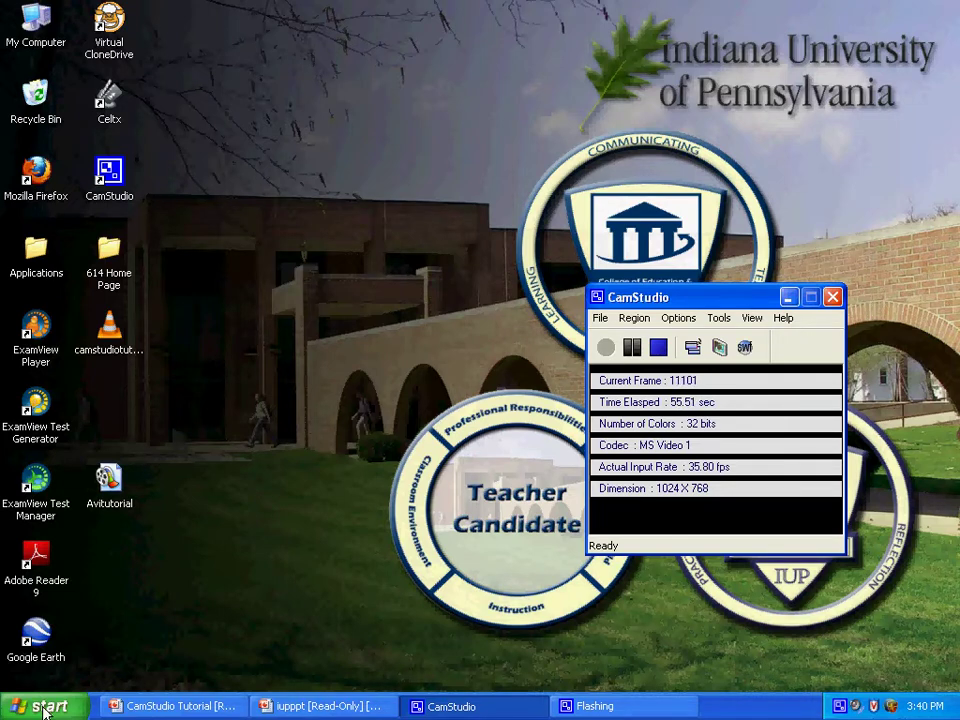
# Launch Windows Movie Maker from the Start menu.
pyautogui.click(45, 712)
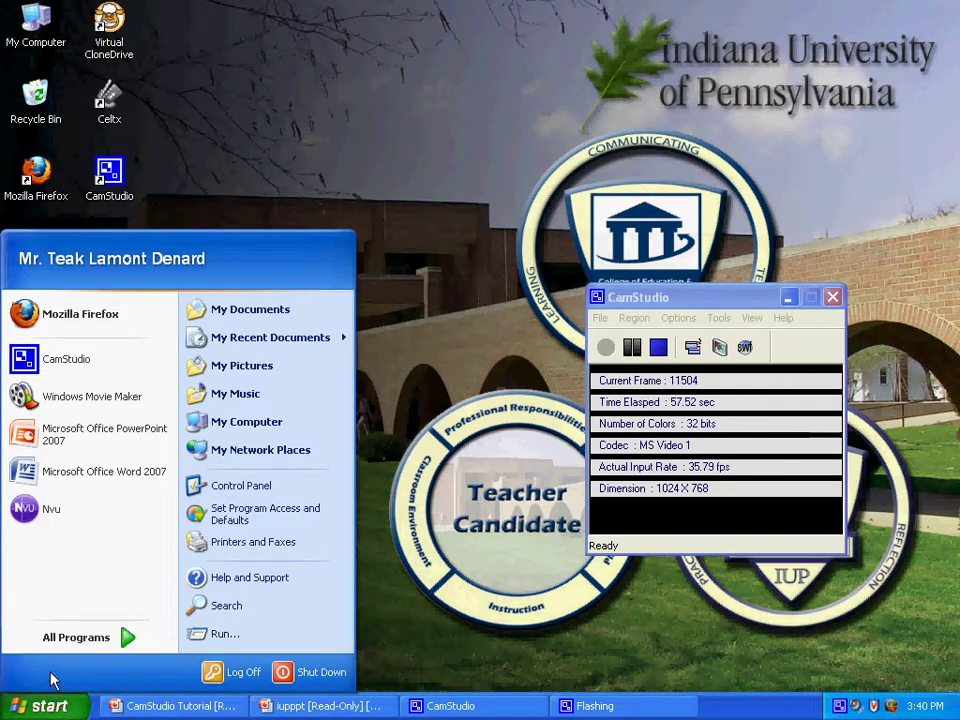
pyautogui.click(118, 401)
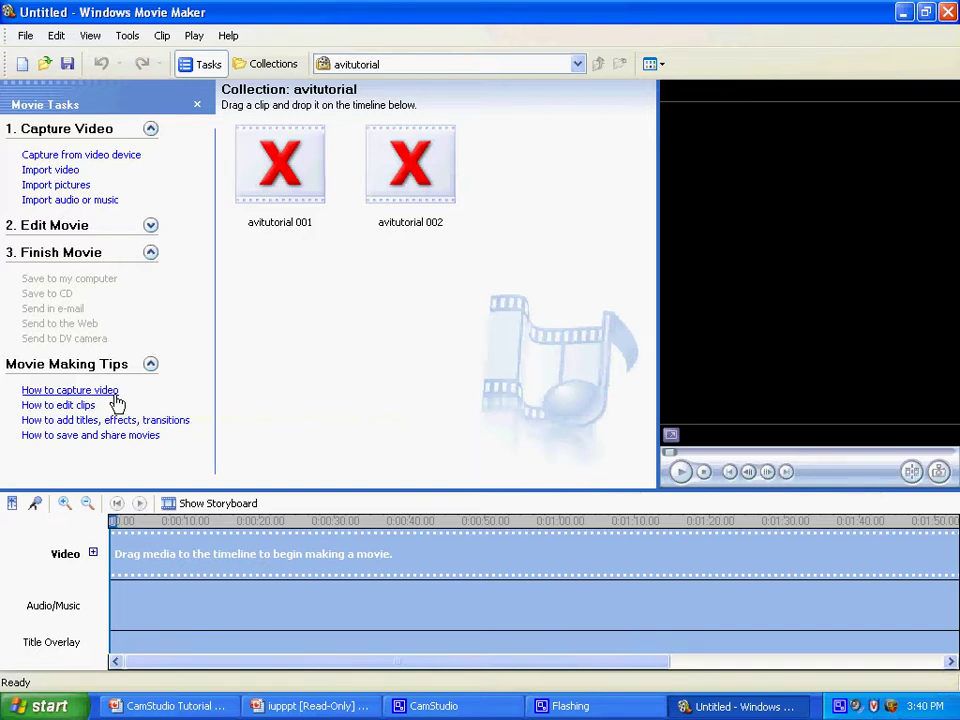
# Import the camstudiotutorial video from the Desktop with File > Import into Collections.
pyautogui.click(28, 36)
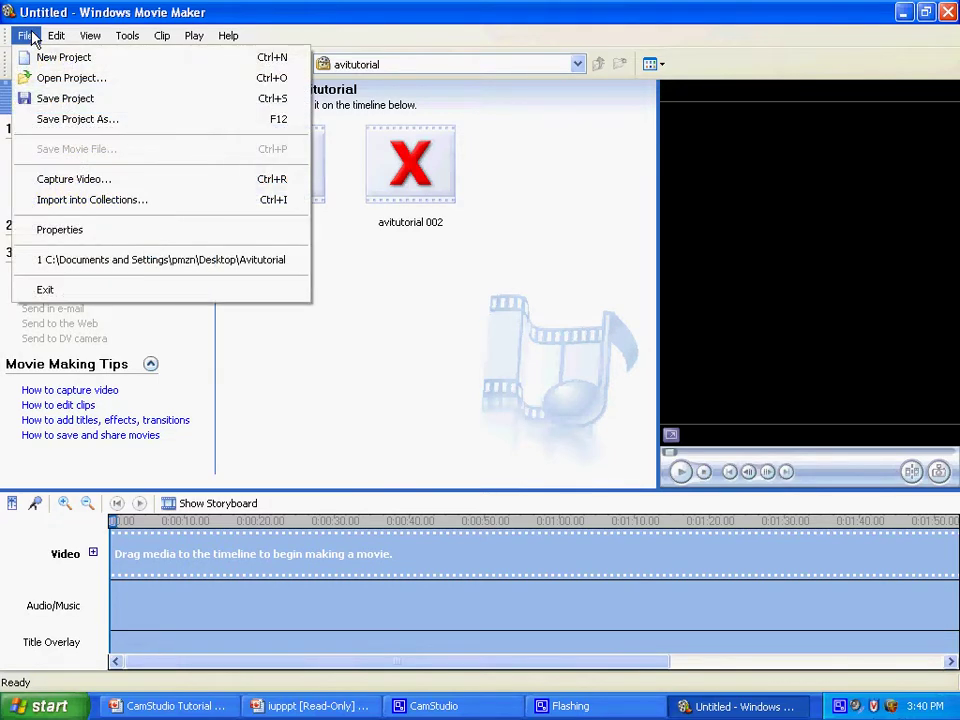
pyautogui.click(73, 203)
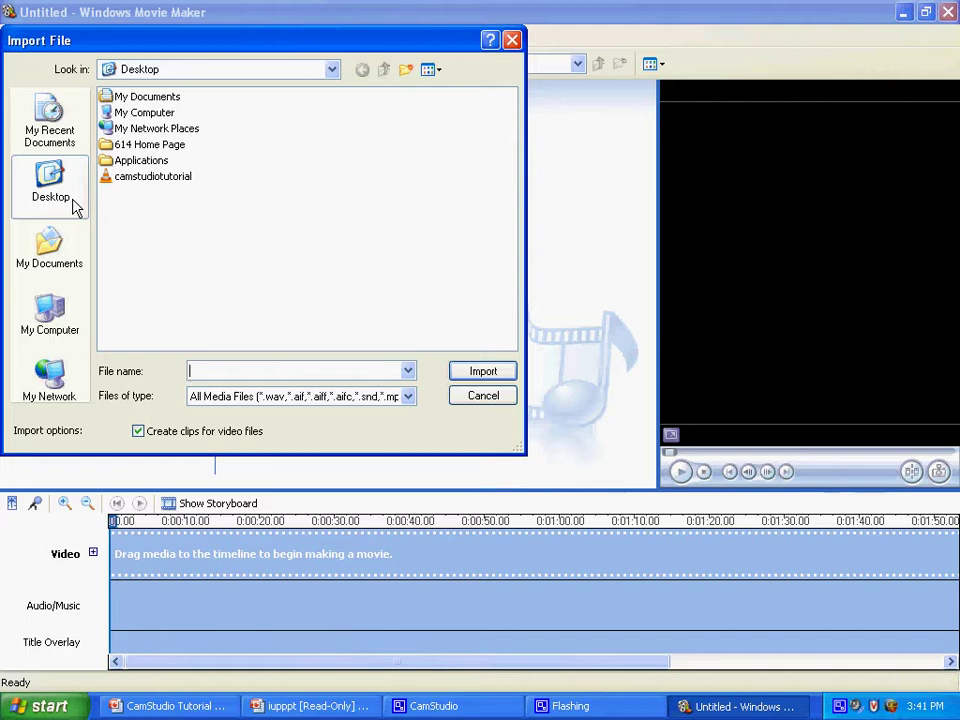
pyautogui.doubleClick(152, 176)
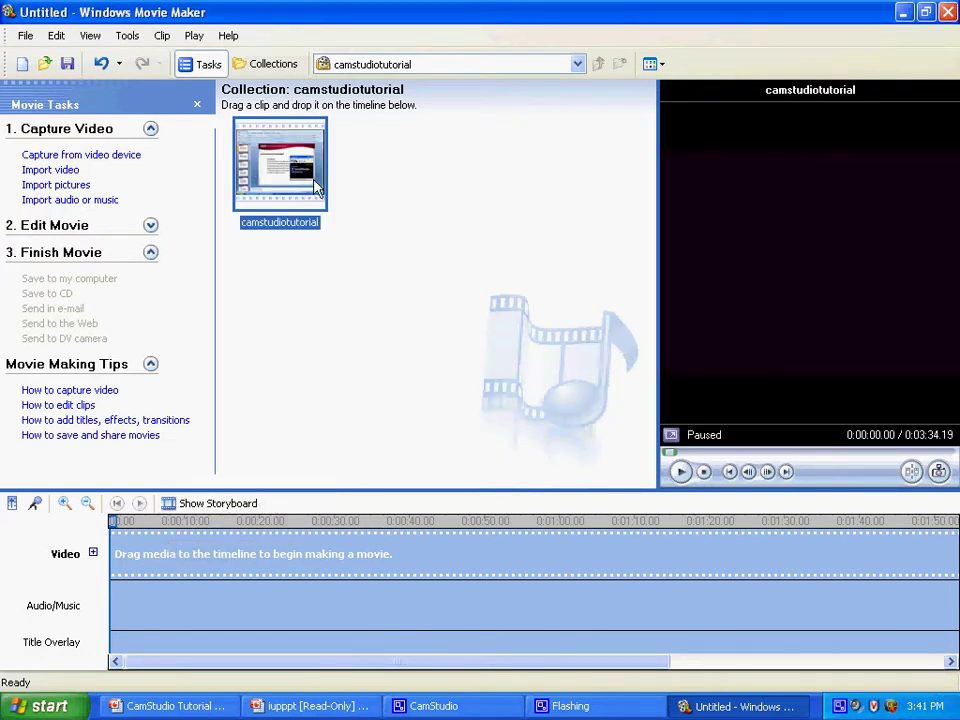
# Drag the camstudiotutorial clip onto the start of the timeline's video track.
pyautogui.moveTo(305, 165); pyautogui.dragTo(181, 540)
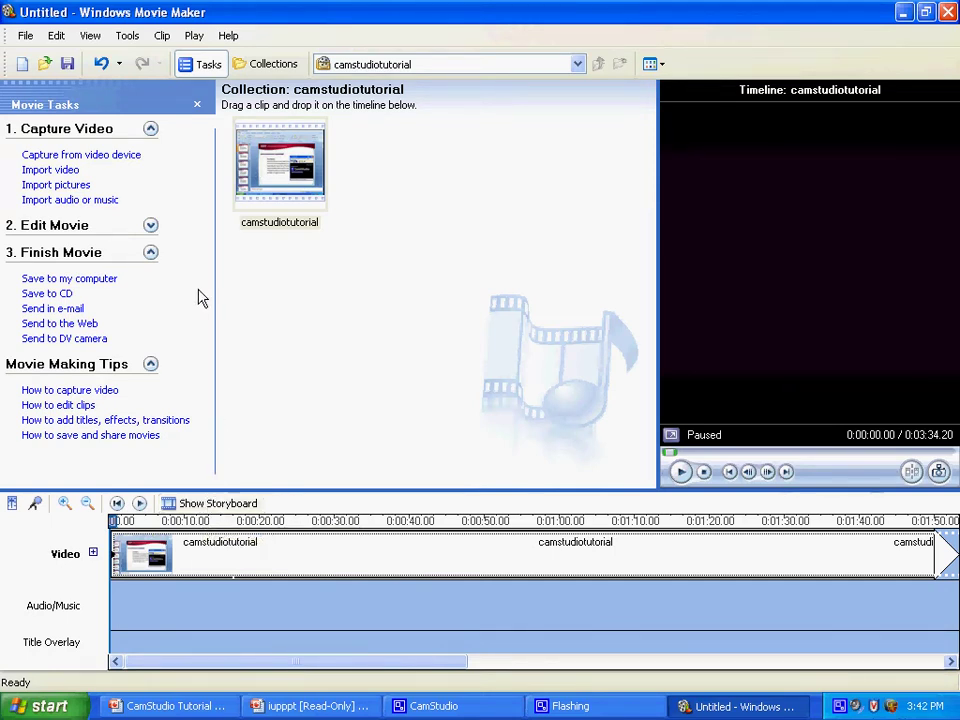
# Expand 2. Edit Movie in the Movie Tasks pane.
pyautogui.click(151, 226)
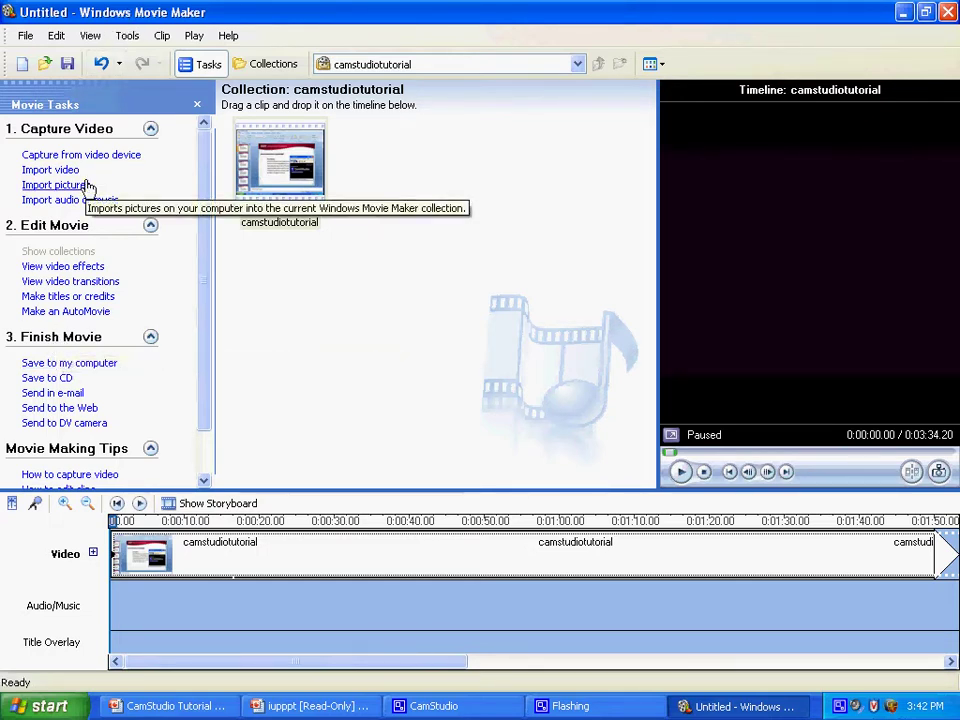
# Start Save to my computer, name the movie CamStudio tutorial, and open the folder browser.
pyautogui.click(88, 364)
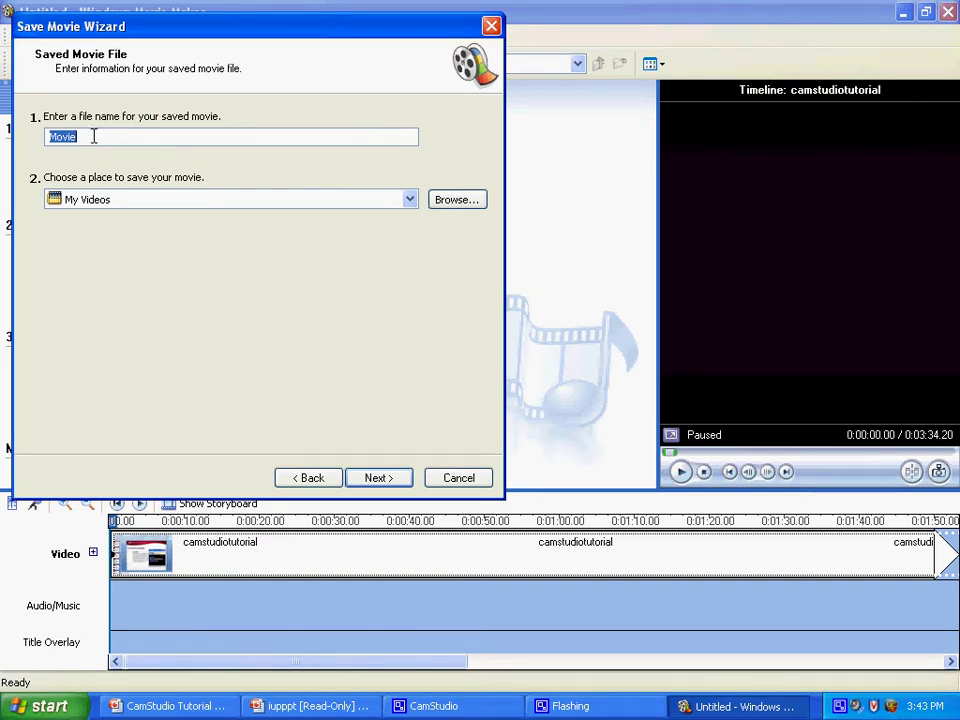
pyautogui.press('BackSpace')
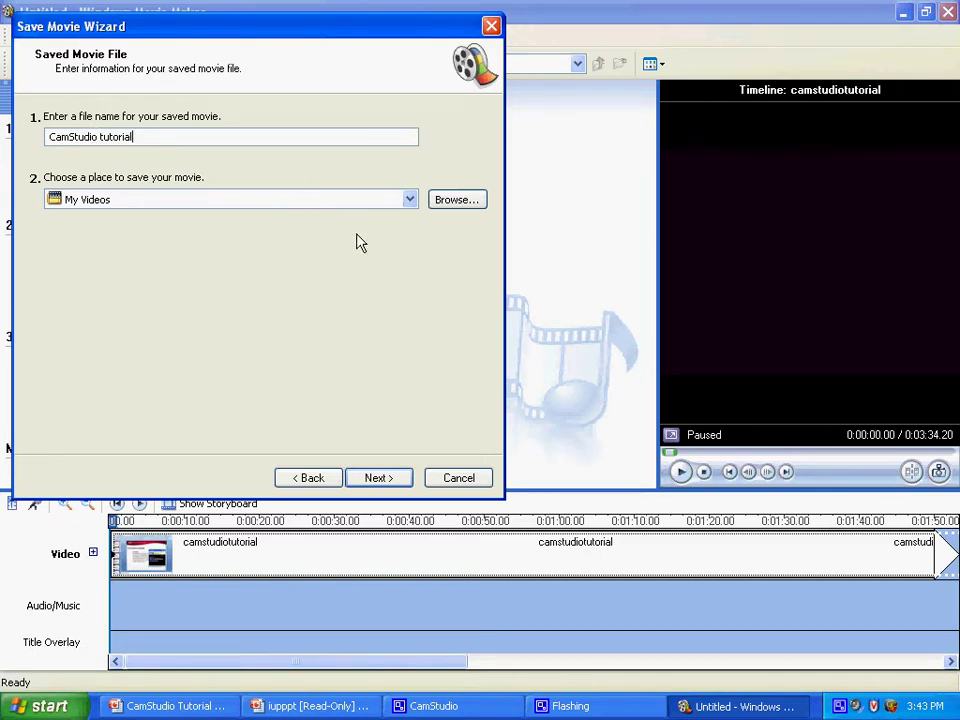
pyautogui.click(411, 201)
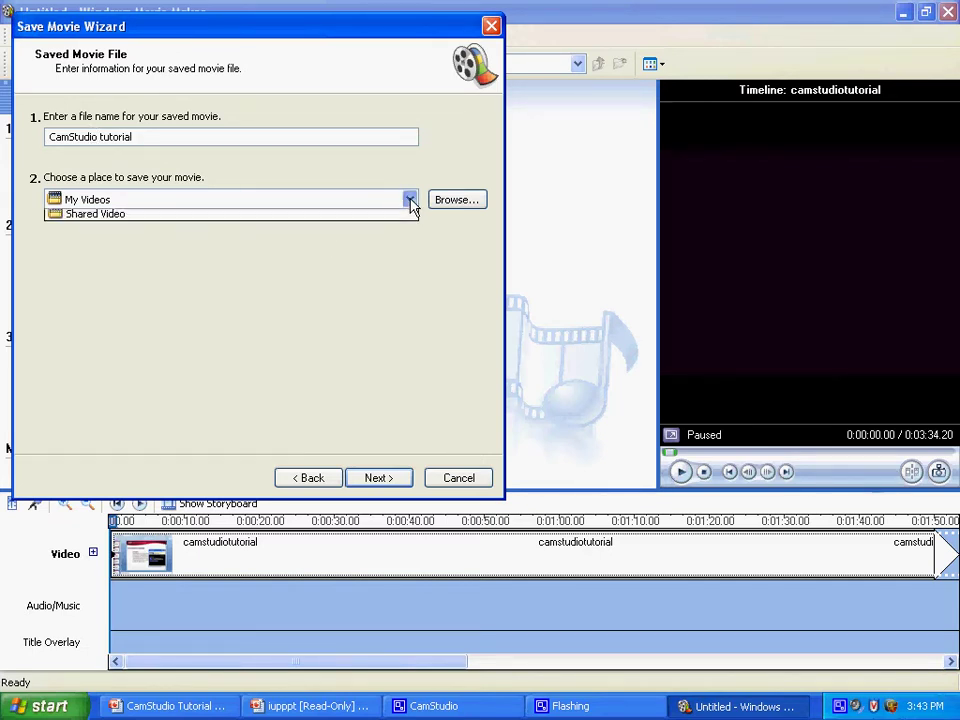
pyautogui.click(190, 220)
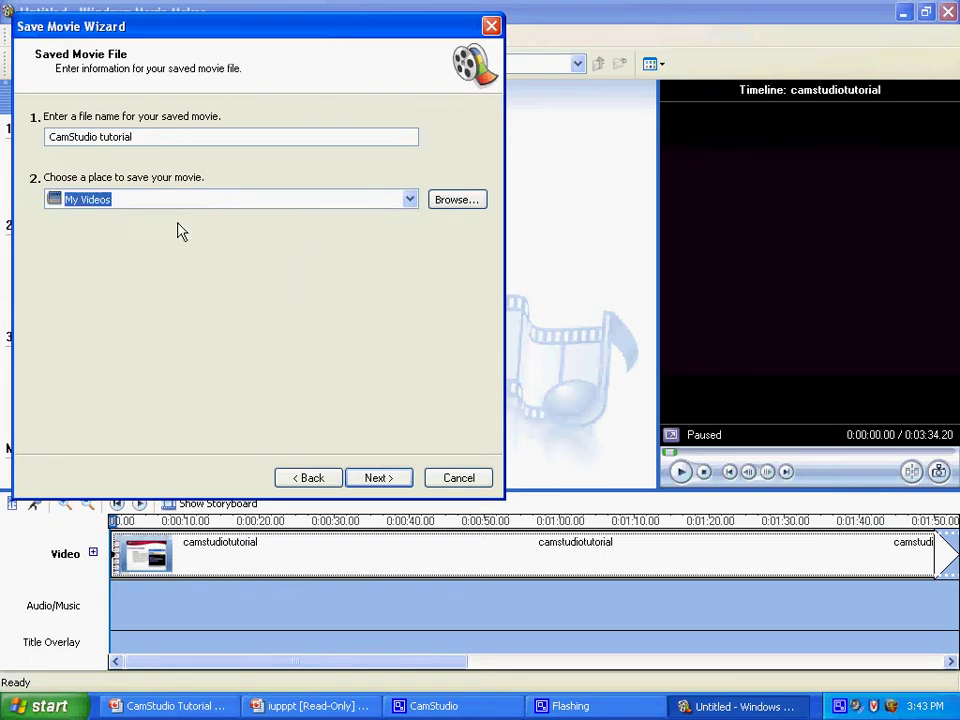
pyautogui.click(455, 199)
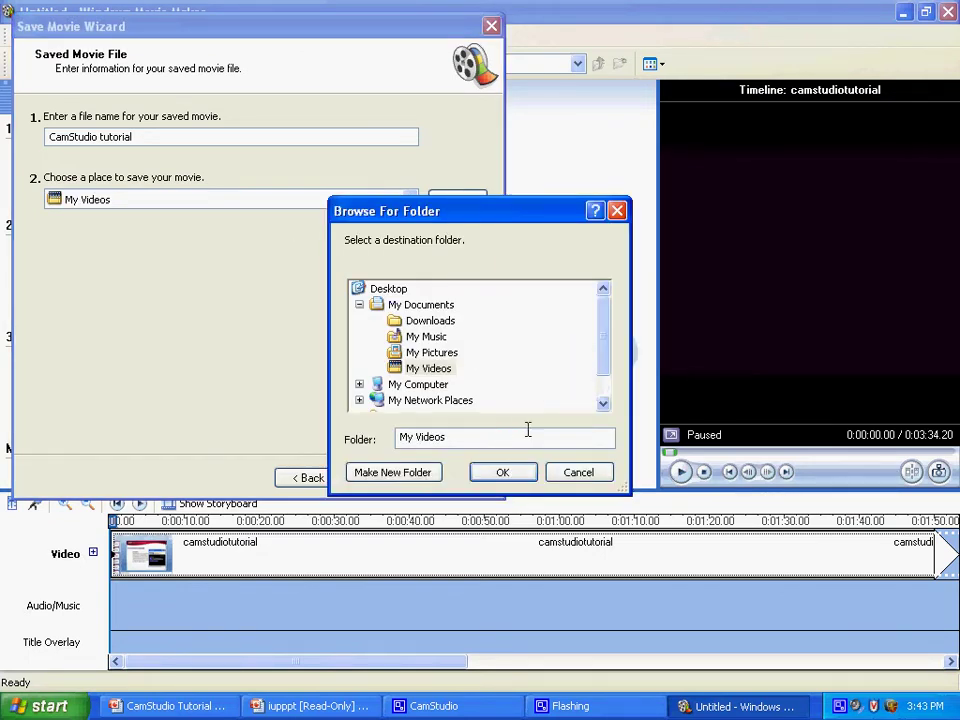
# Choose the H: network drive under My Computer as the save folder.
pyautogui.doubleClick(418, 386)
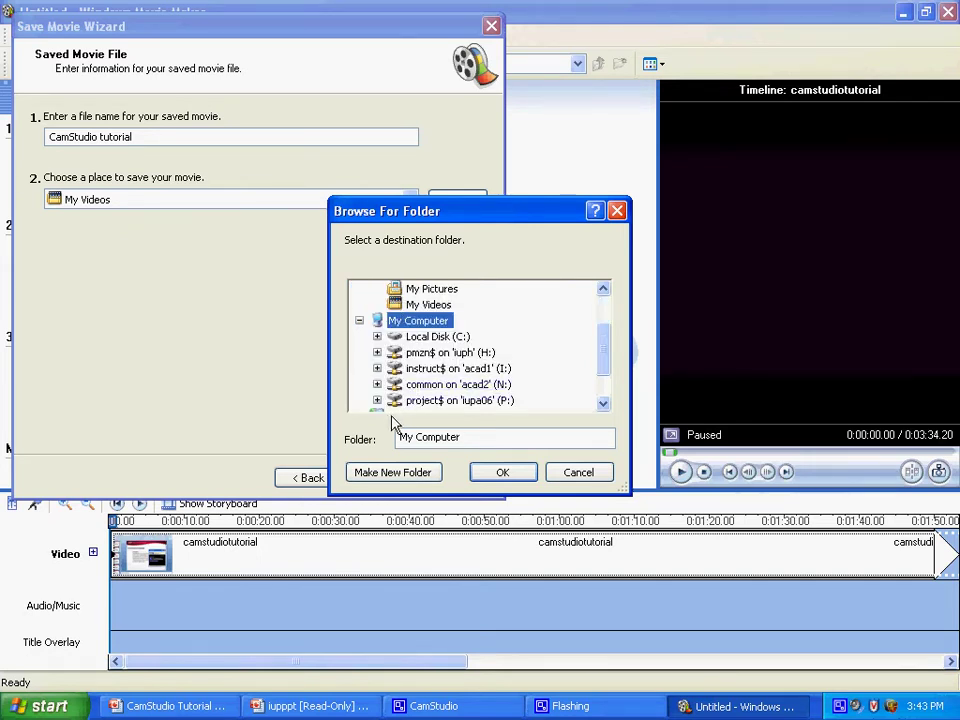
pyautogui.click(603, 405)
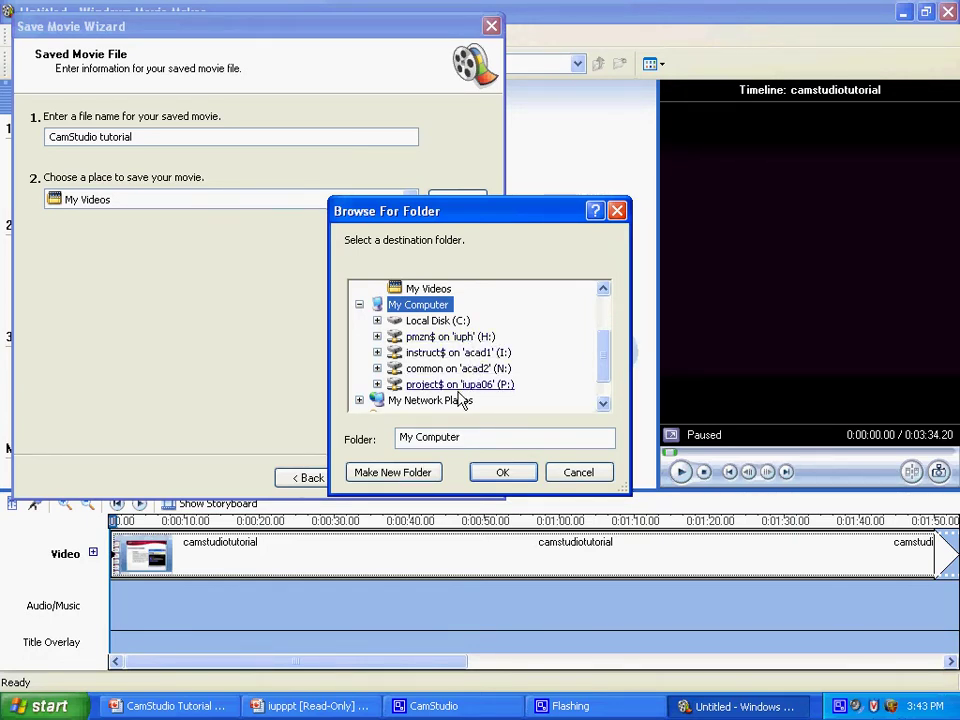
pyautogui.doubleClick(463, 340)
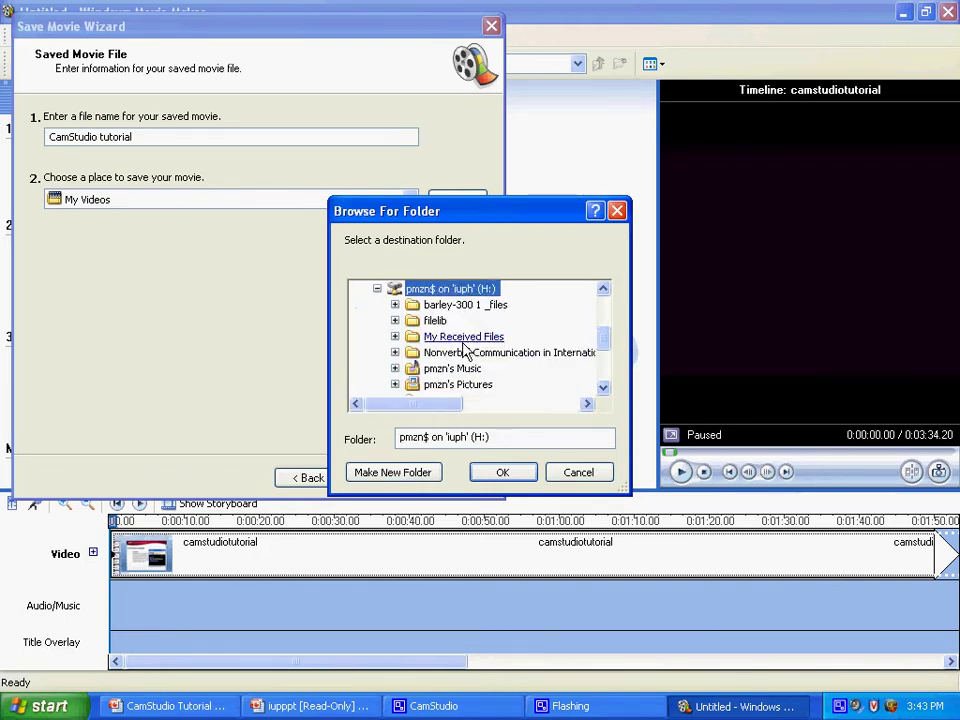
pyautogui.click(605, 390)
pyautogui.click(605, 390)
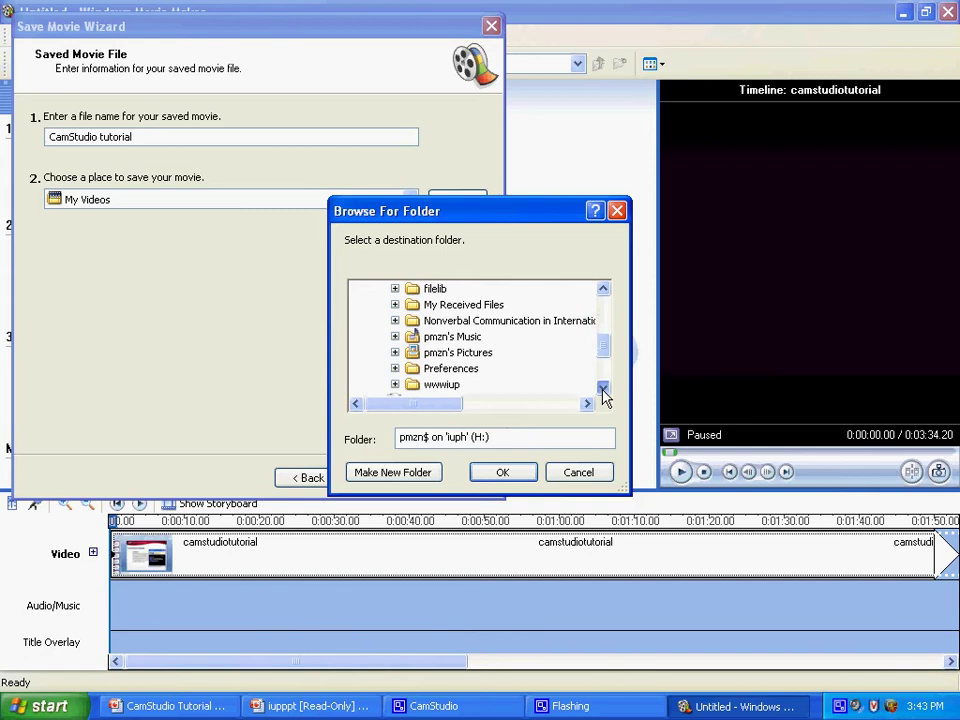
pyautogui.click(605, 390)
pyautogui.click(605, 390)
pyautogui.click(604, 390)
pyautogui.click(604, 390)
pyautogui.click(604, 390)
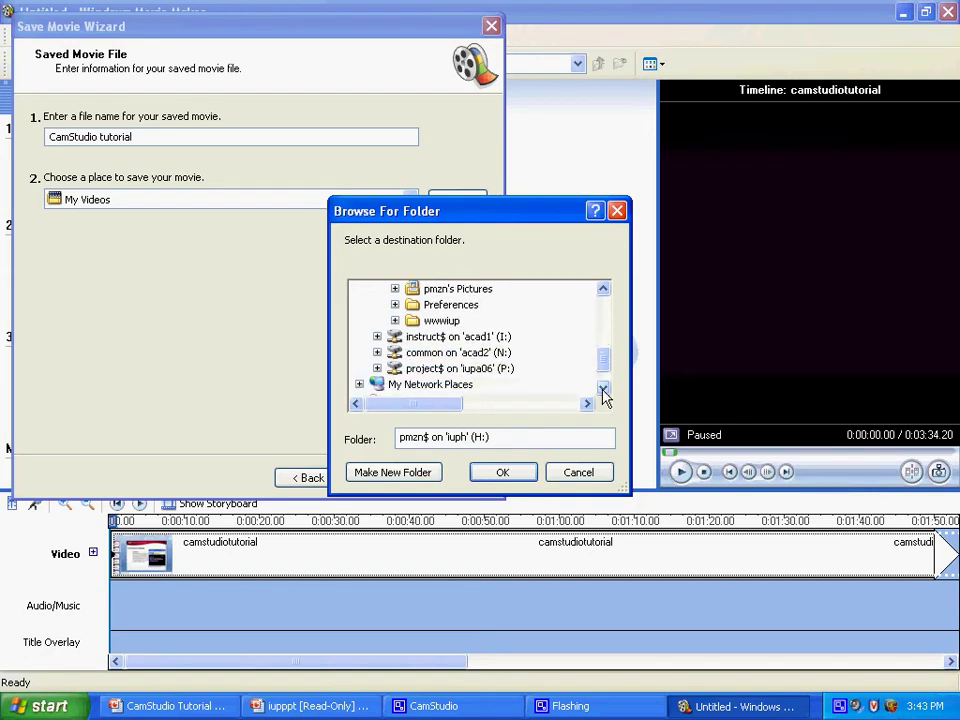
pyautogui.click(604, 290)
pyautogui.click(604, 290)
pyautogui.click(605, 291)
pyautogui.click(605, 291)
pyautogui.click(605, 291)
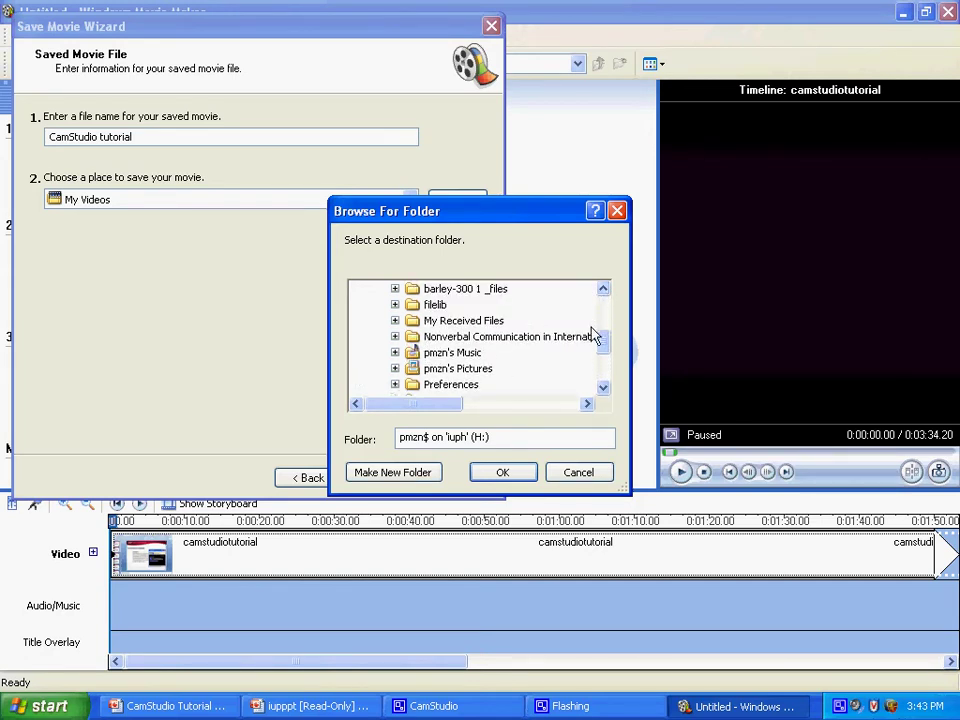
pyautogui.click(508, 476)
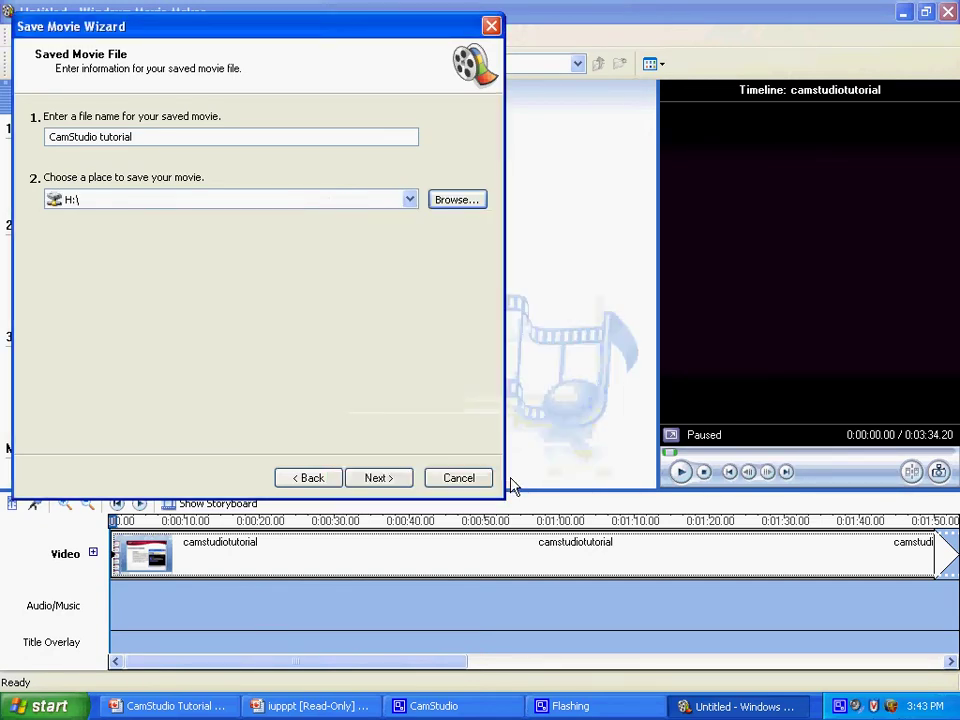
# Keep Best quality for playback and start saving the movie to H:\.
pyautogui.click(381, 480)
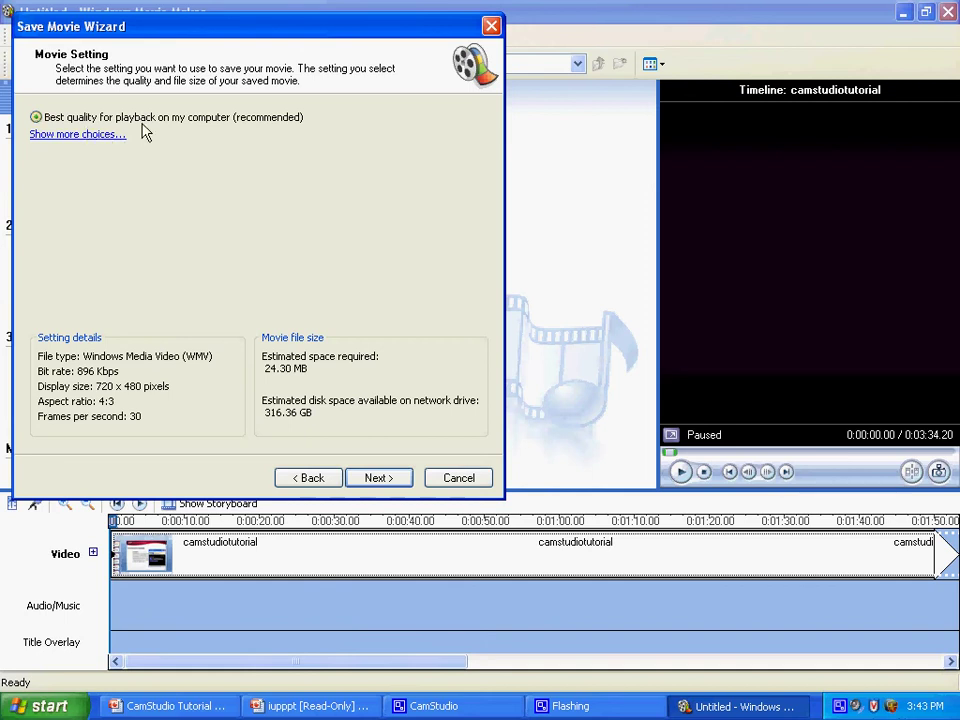
pyautogui.click(384, 481)
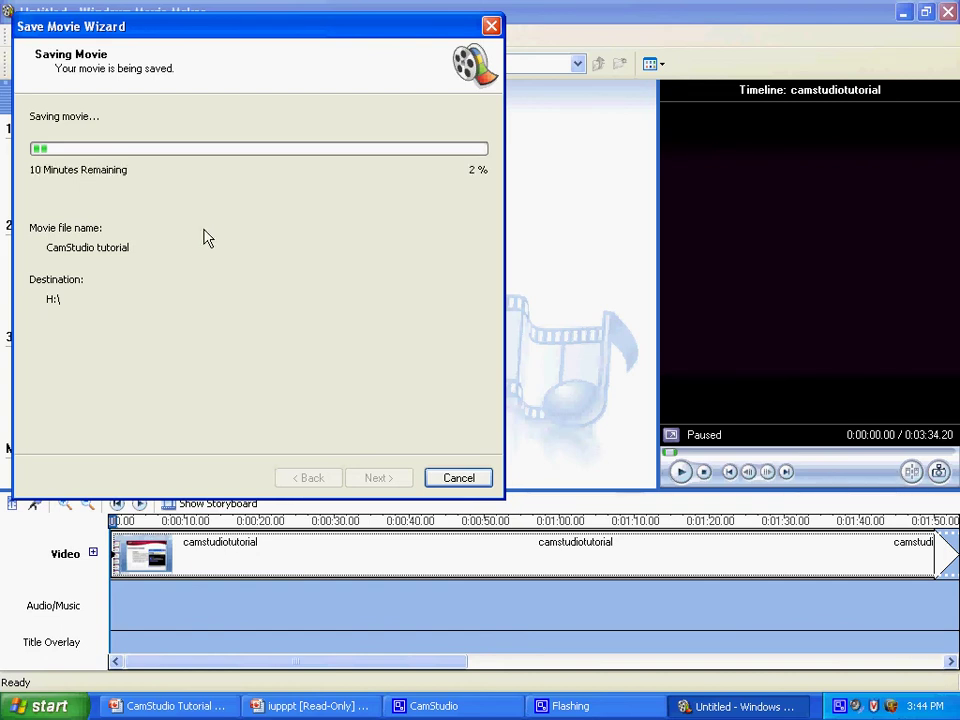
# Bring the CamStudio recorder window in front while the save continues.
pyautogui.click(448, 708)
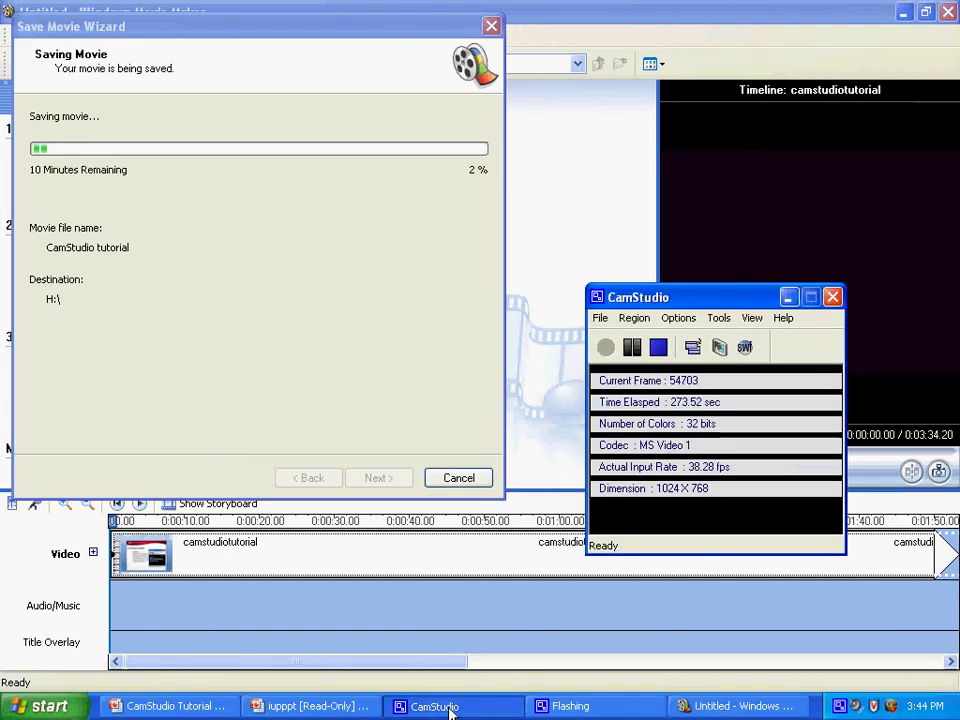